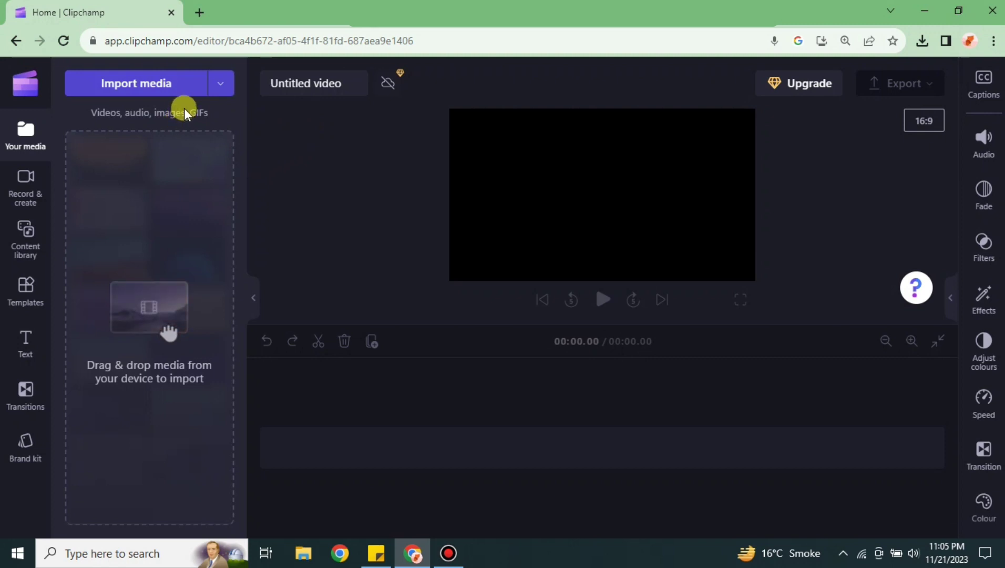
Import the motivational speech video and place it on the timeline.
click(137, 81)
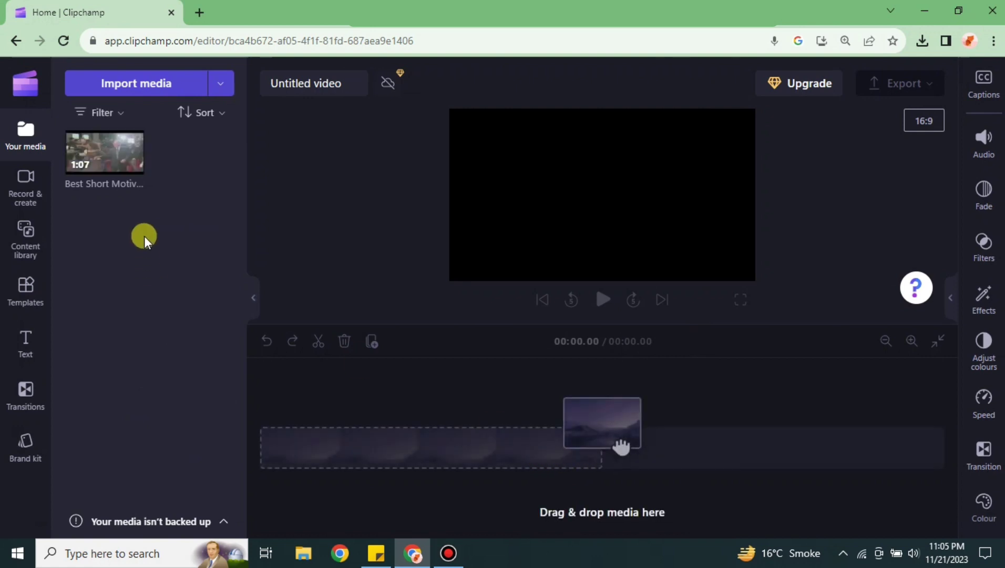
mouse_move(108, 153)
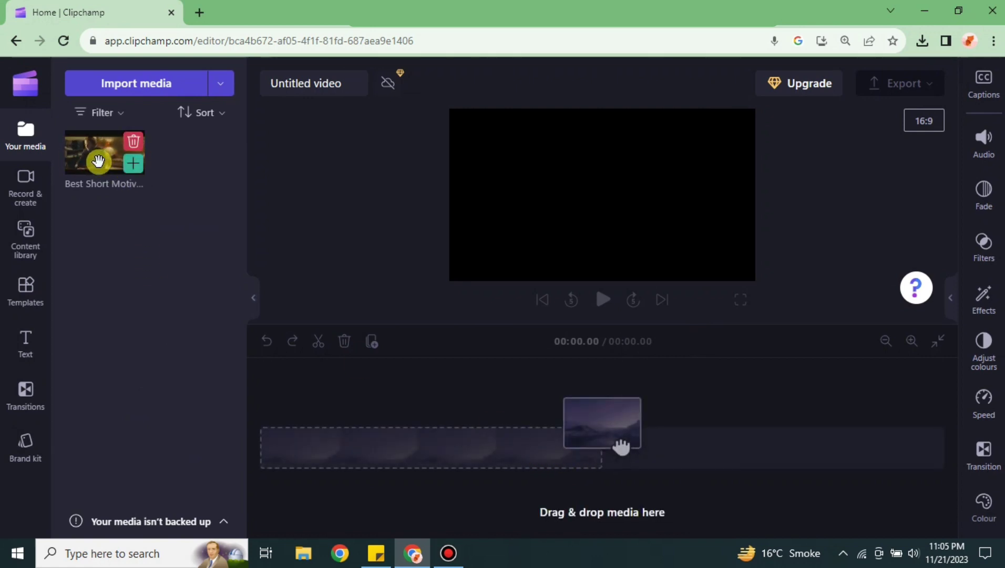
drag(98, 161, 326, 458)
Trim the clip's end down to 12.60 seconds and turn its volume down.
drag(598, 452, 314, 442)
click(992, 152)
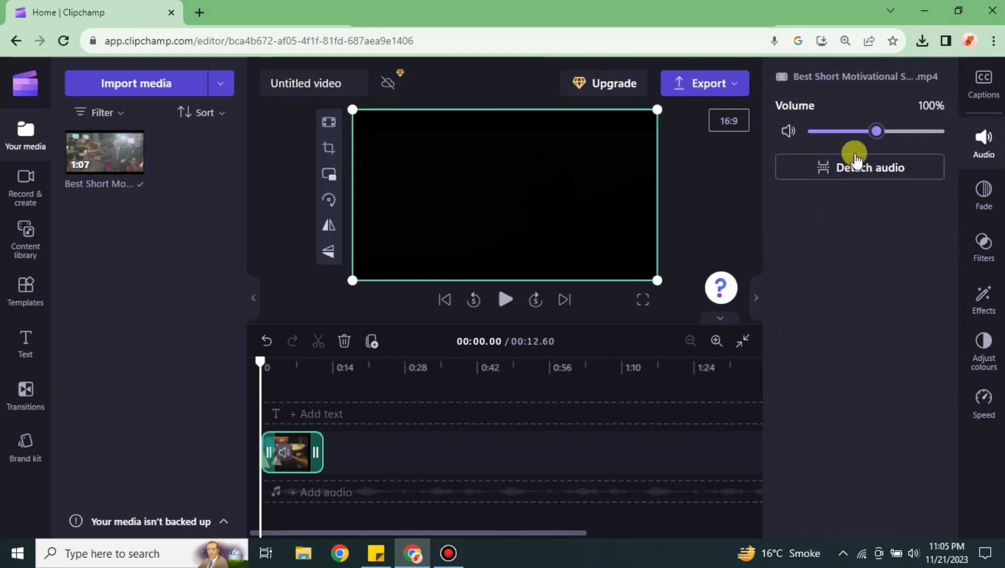
drag(868, 135, 764, 137)
click(731, 179)
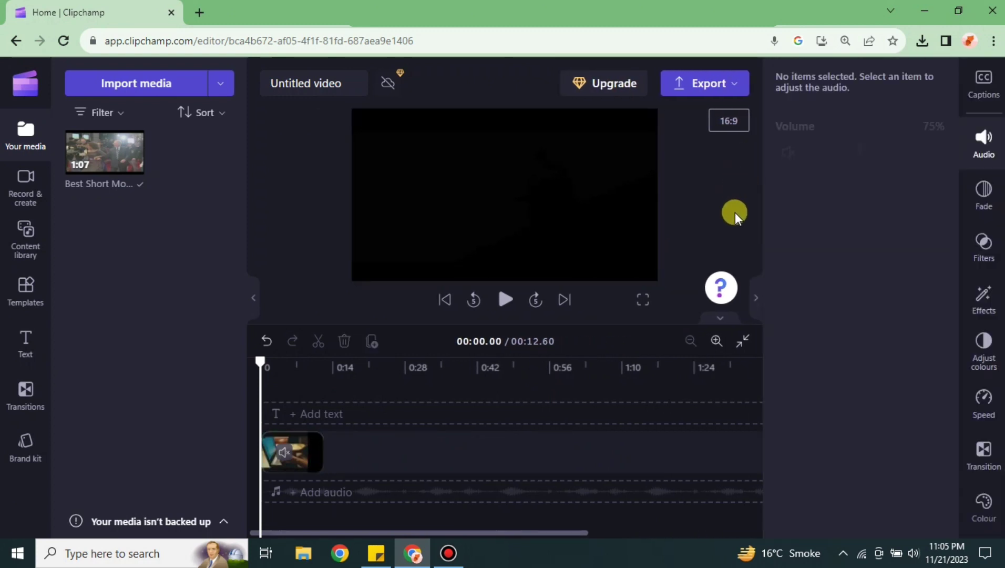
Close the sound settings and show the Record & create options, including text to speech.
click(985, 158)
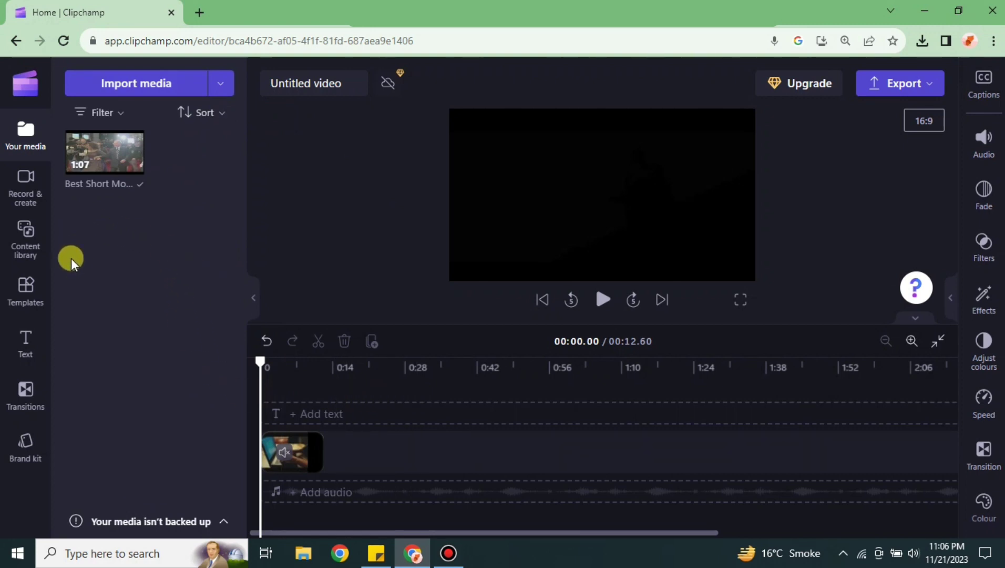
click(34, 195)
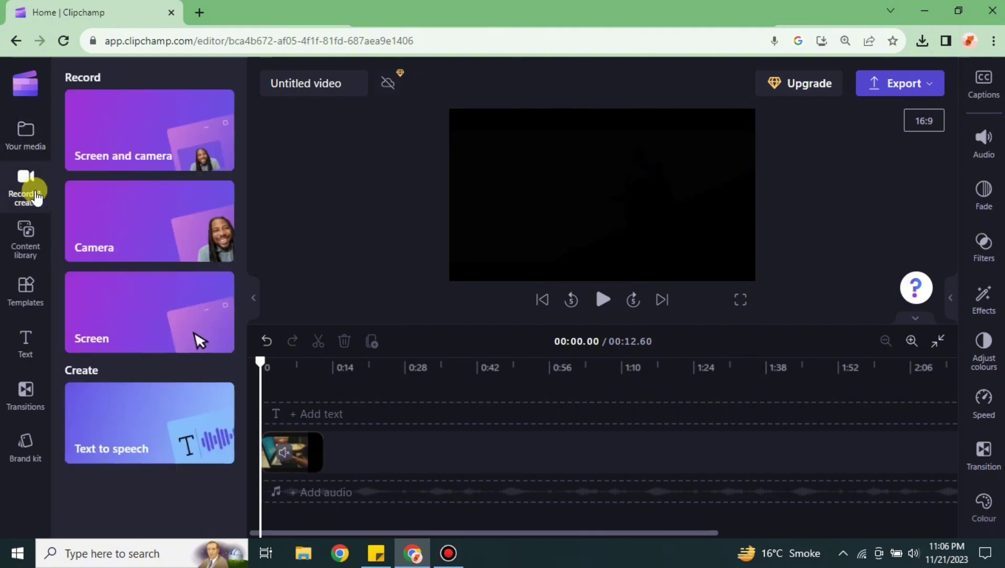
Start a text-to-speech voiceover with the script 'hi how are you, hope you doing well.'.
click(126, 419)
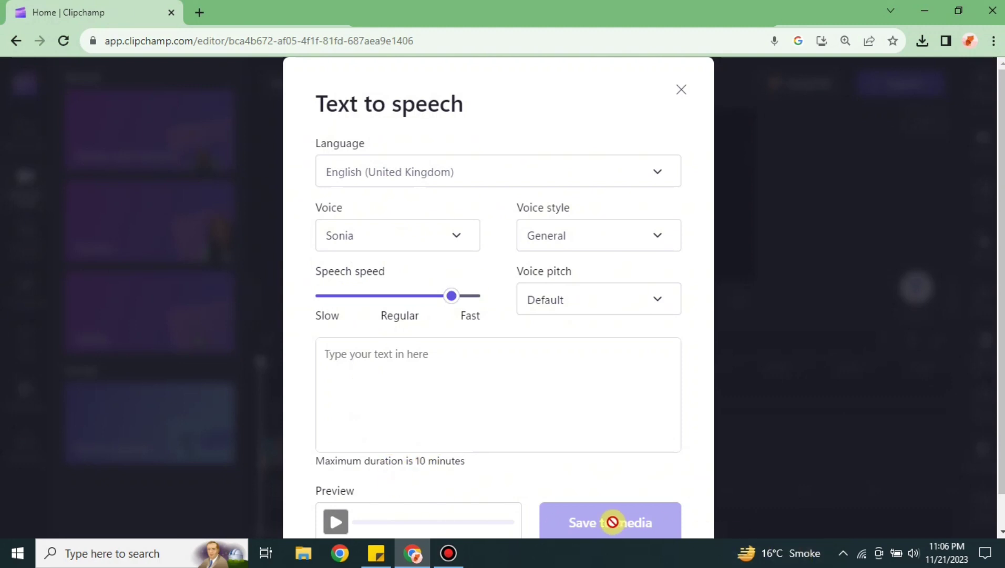
text(hi)
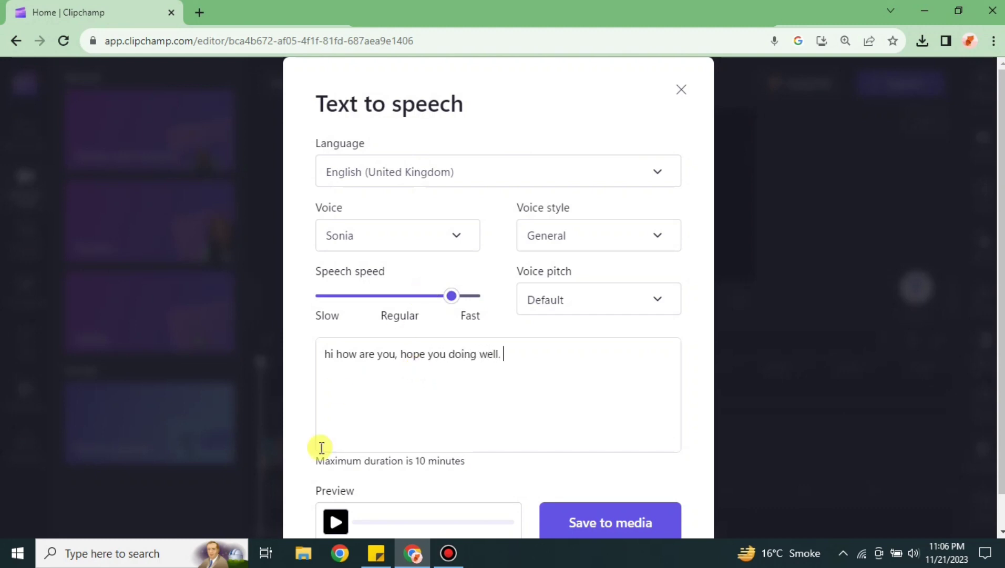
click(619, 528)
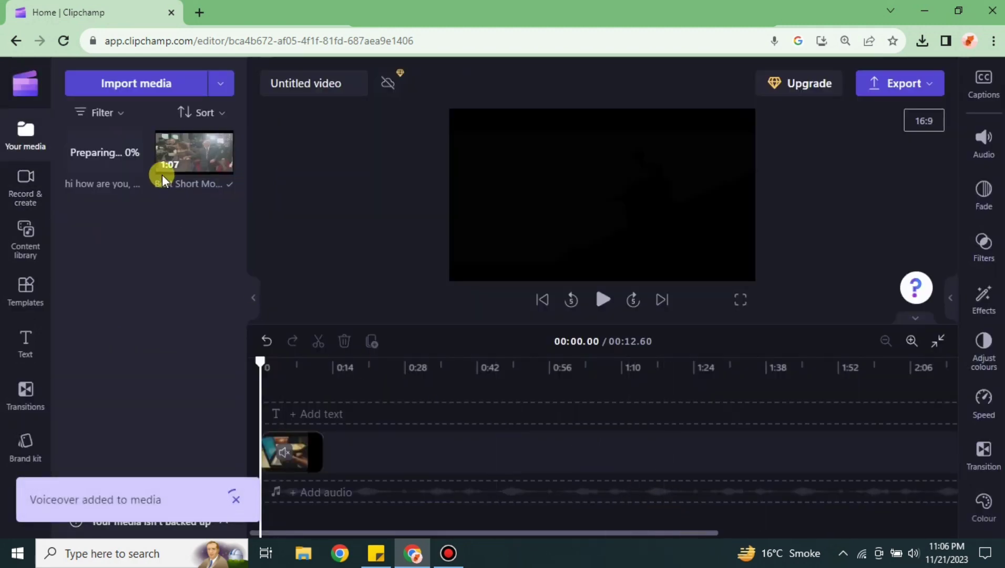
drag(103, 152, 293, 411)
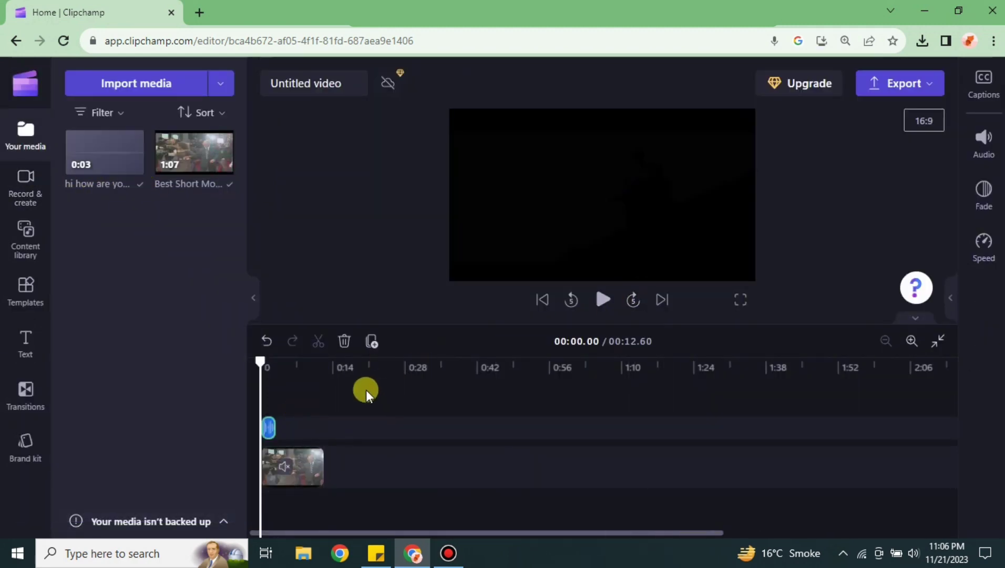
click(602, 301)
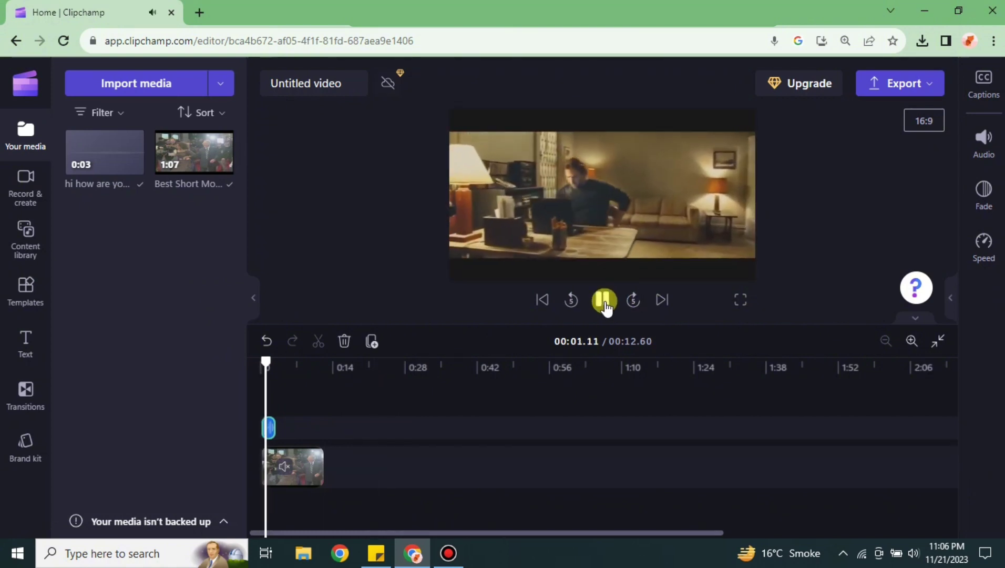
click(603, 304)
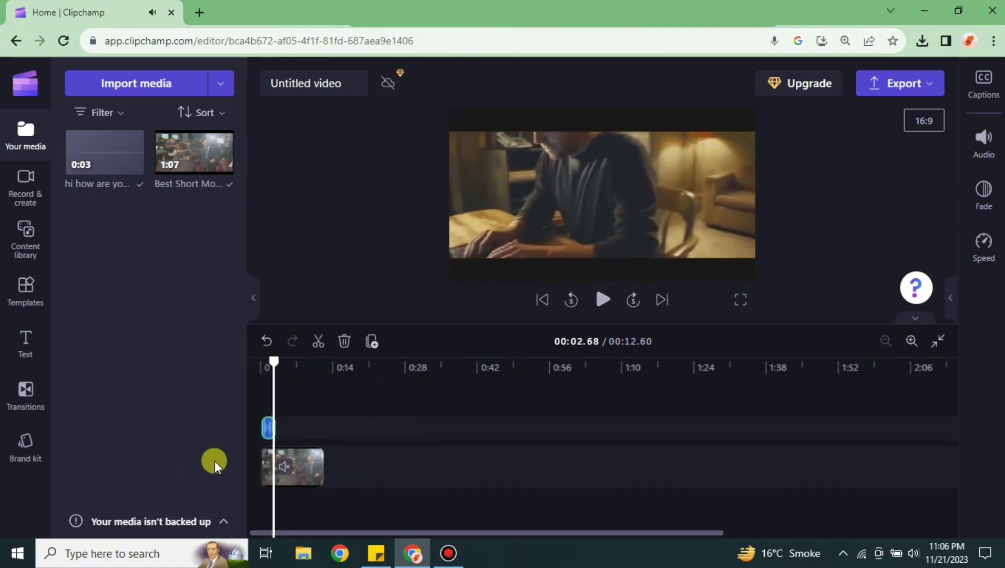
click(344, 341)
drag(276, 359, 246, 363)
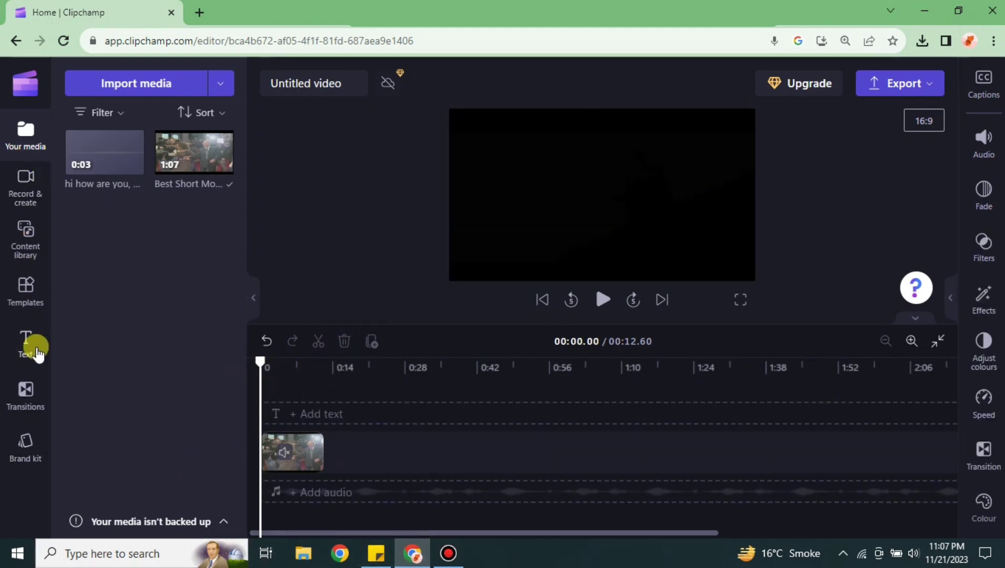
Start a Screen recording from Record & create, sharing the Entire Screen.
click(30, 187)
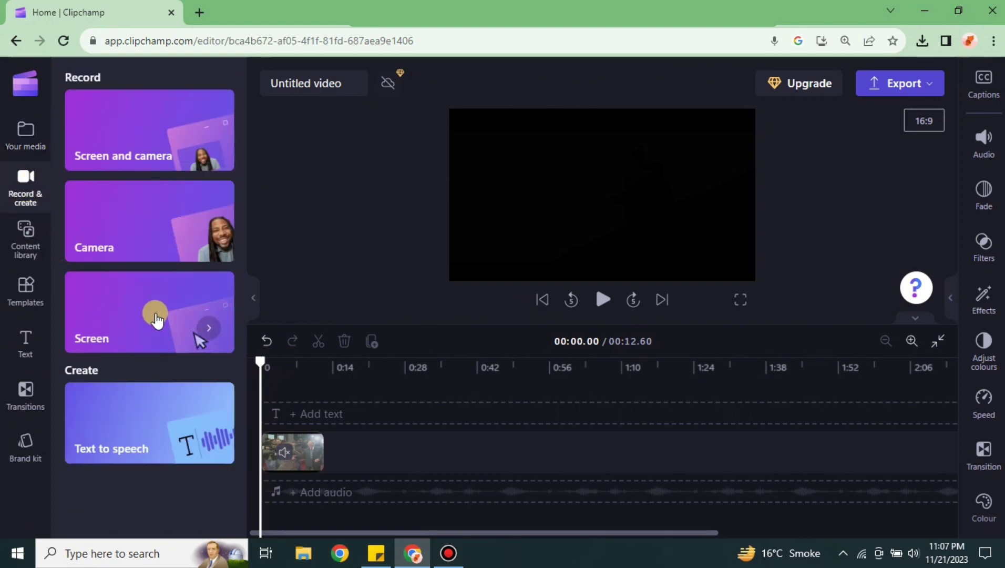
click(140, 339)
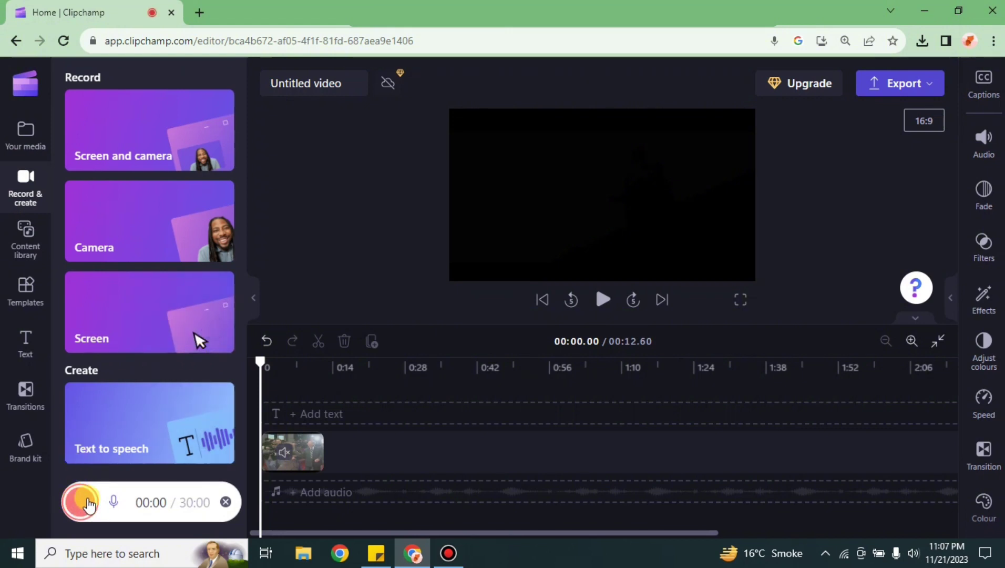
click(83, 502)
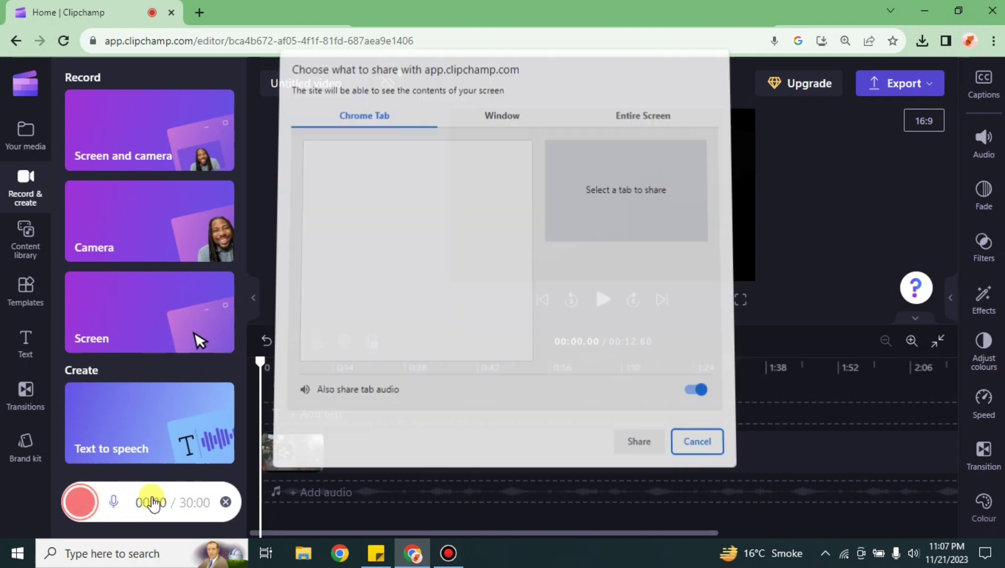
click(634, 122)
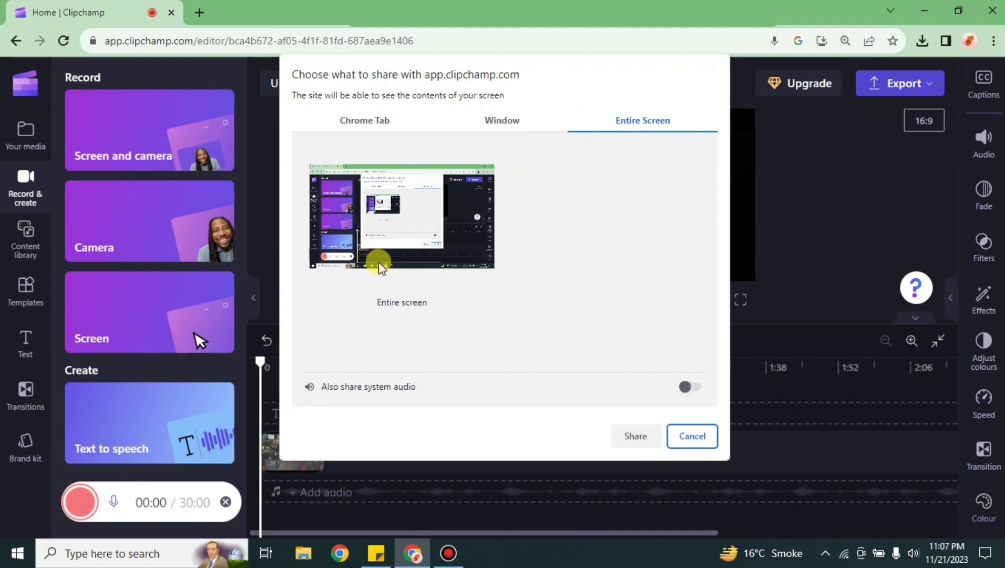
click(417, 216)
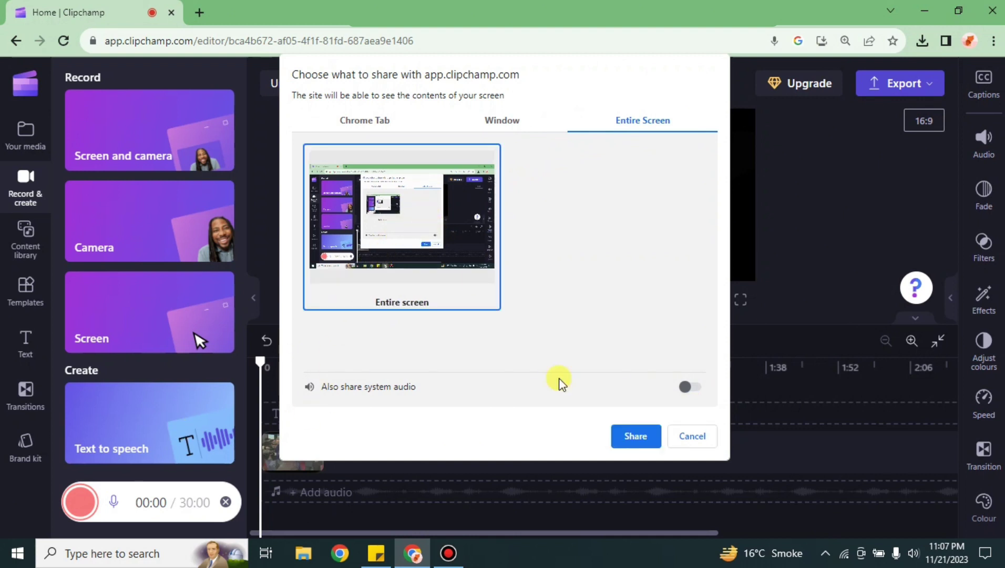
click(636, 436)
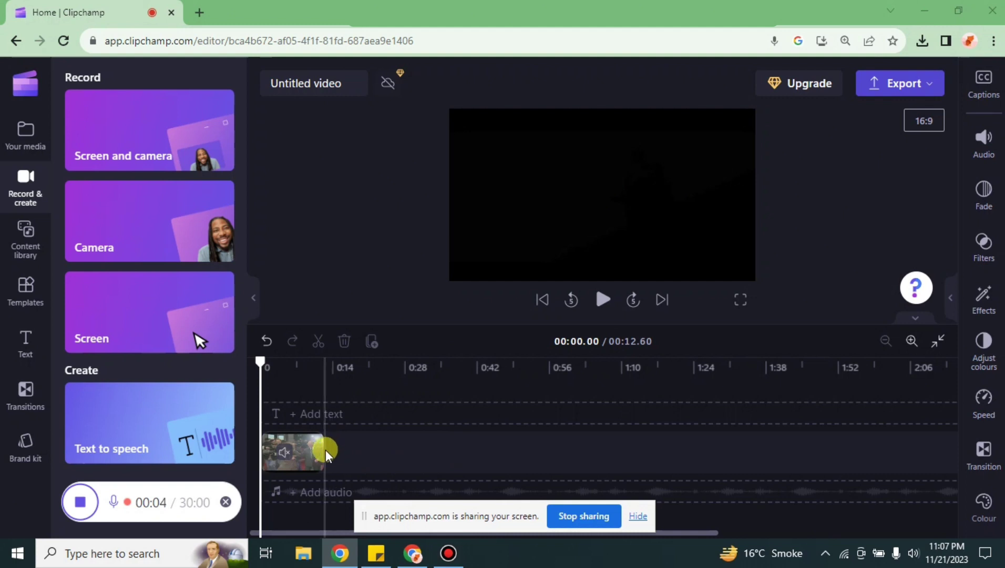
Play and pause the preview video while recording, then stop the screen recording.
click(604, 305)
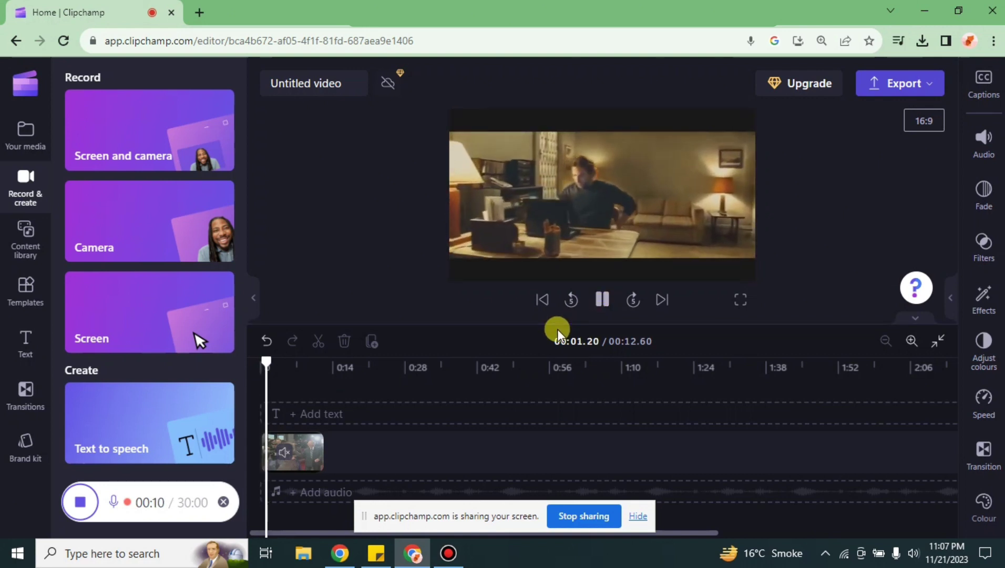
click(604, 299)
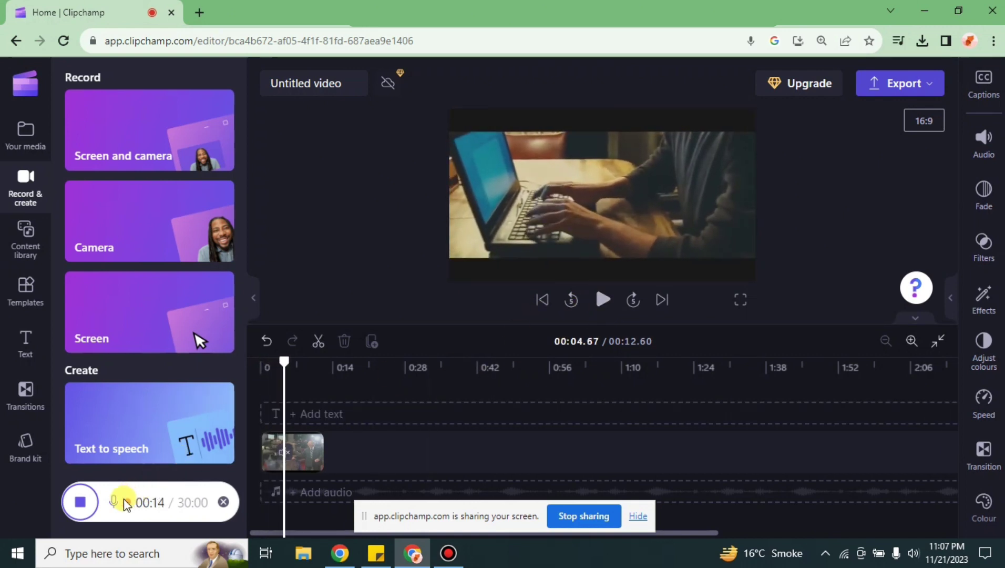
click(82, 502)
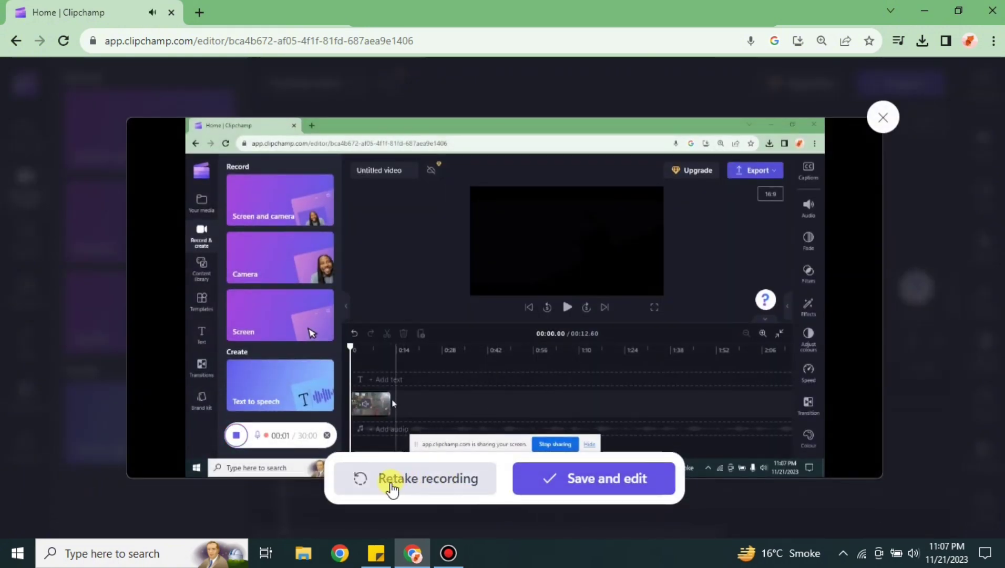
Save the 0:15 screen recording to media and position it after the trimmed video.
click(601, 478)
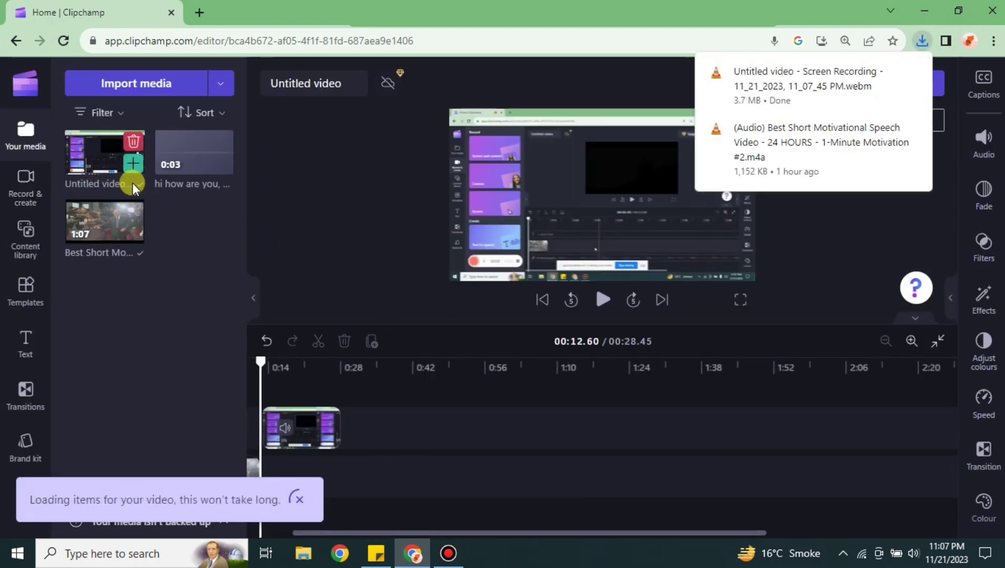
drag(310, 427, 339, 436)
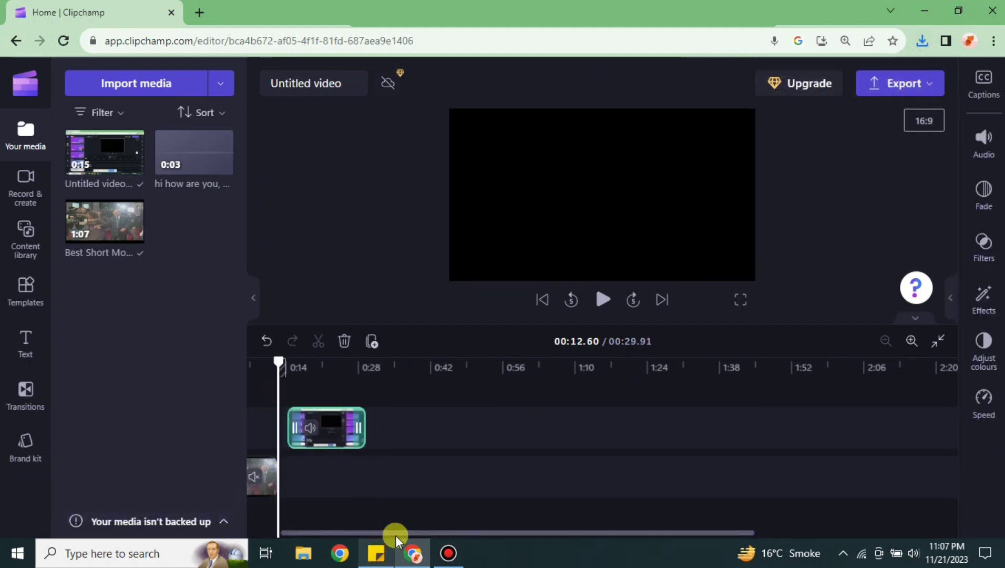
drag(398, 534, 332, 533)
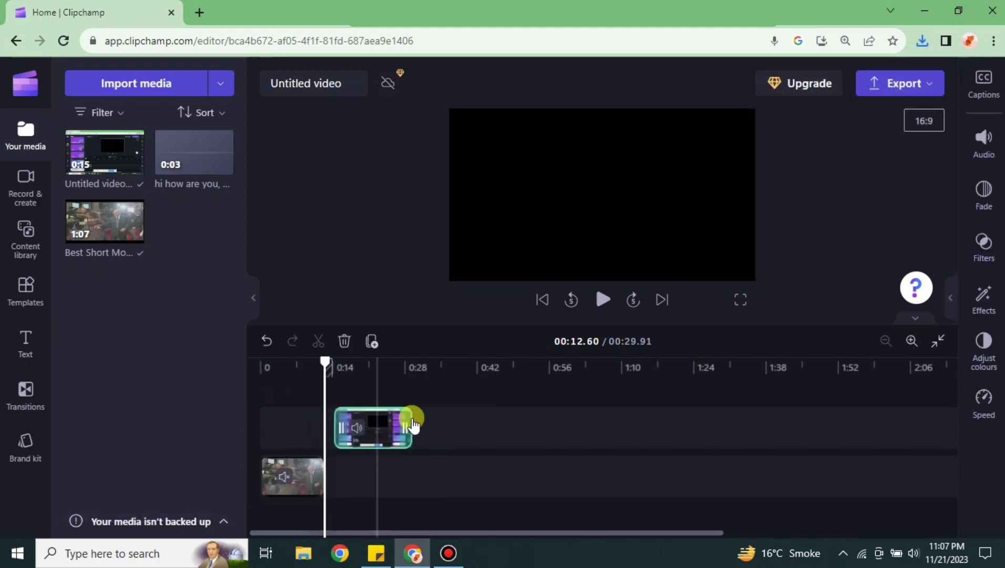
Detach the recording's audio, move it to 0:00, and delete the recording's video clip.
right_click(382, 436)
mouse_move(414, 388)
click(546, 407)
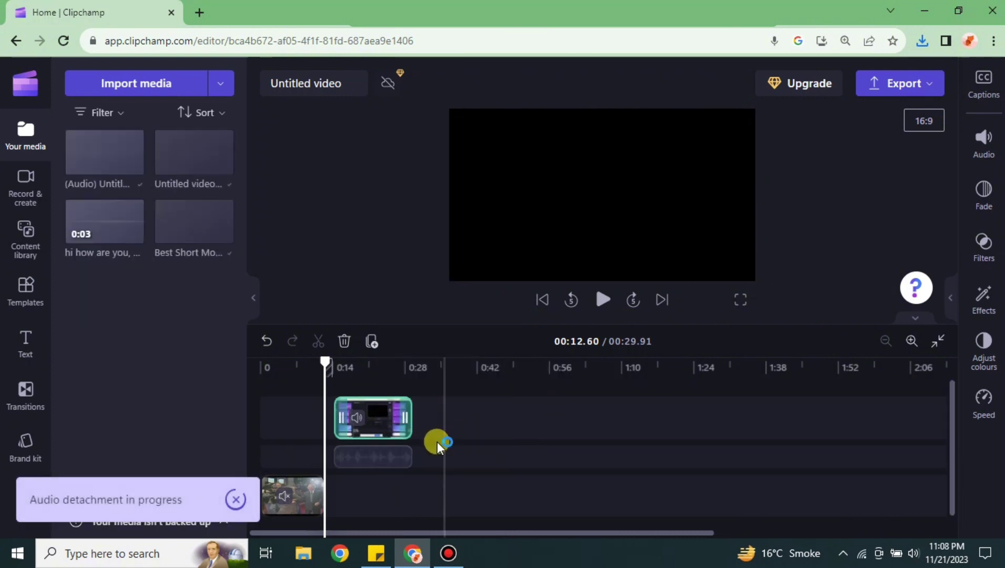
drag(383, 461, 298, 460)
click(375, 418)
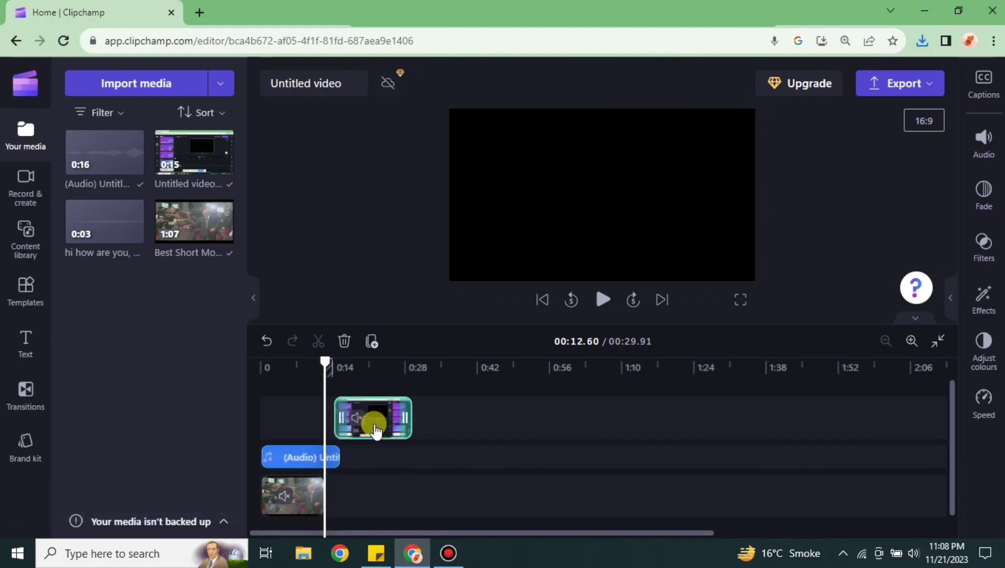
click(345, 341)
click(263, 368)
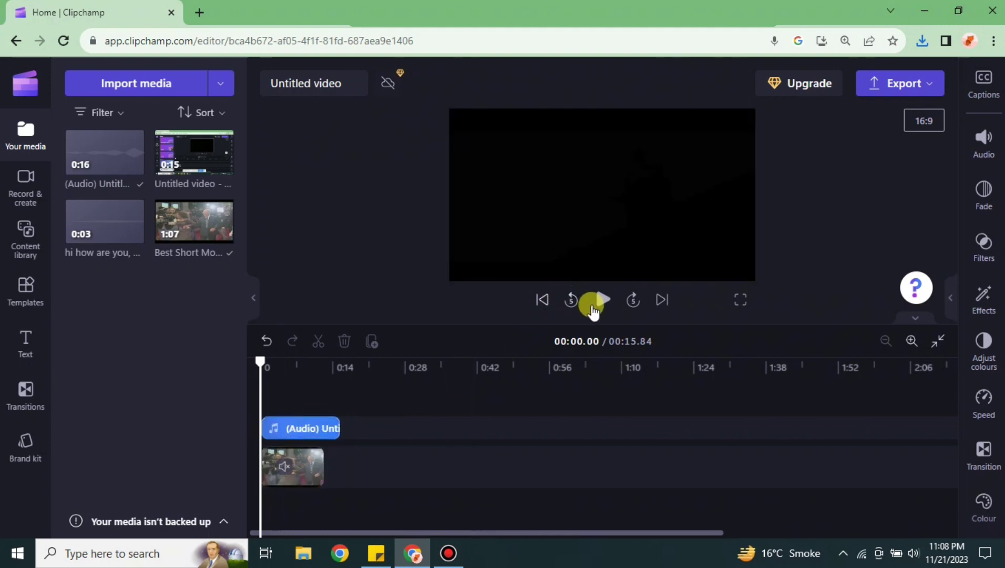
click(596, 305)
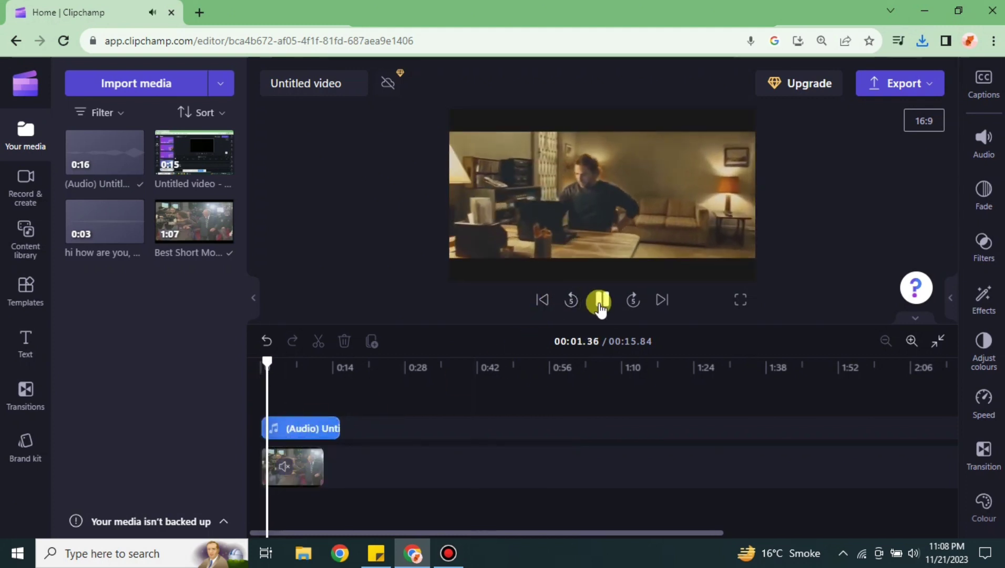
click(600, 302)
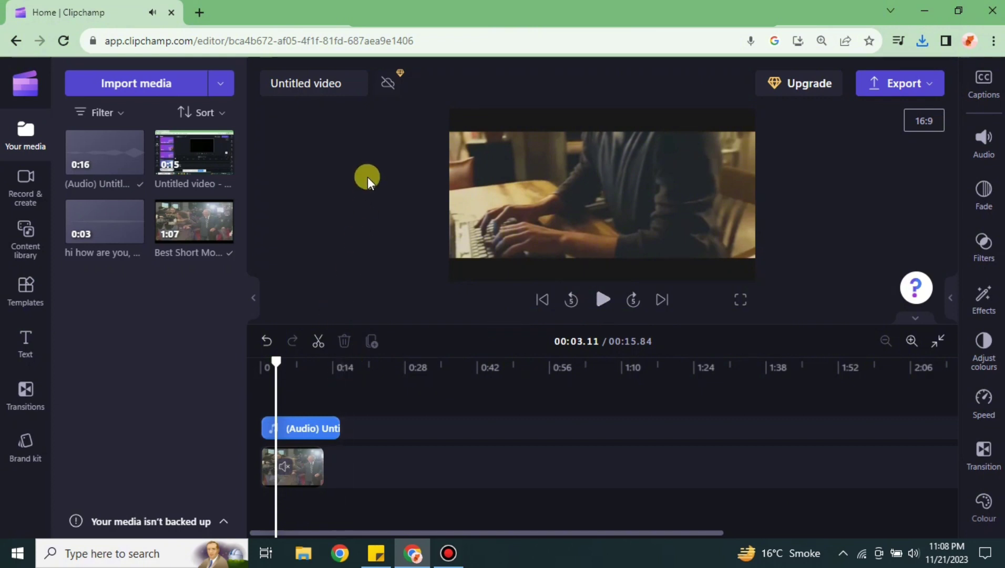